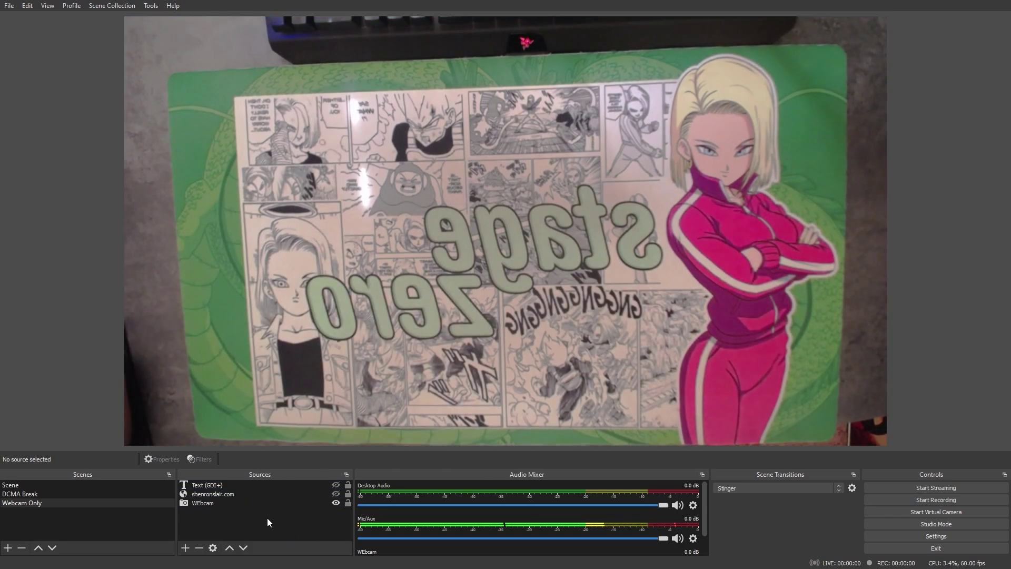
Create a new scene named Scene 2.
click(205, 502)
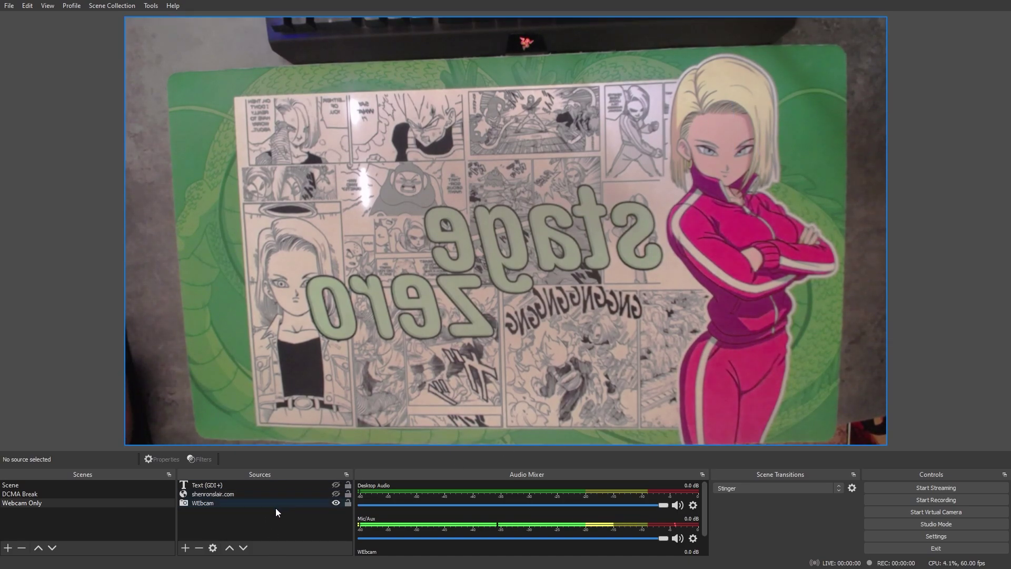
click(257, 523)
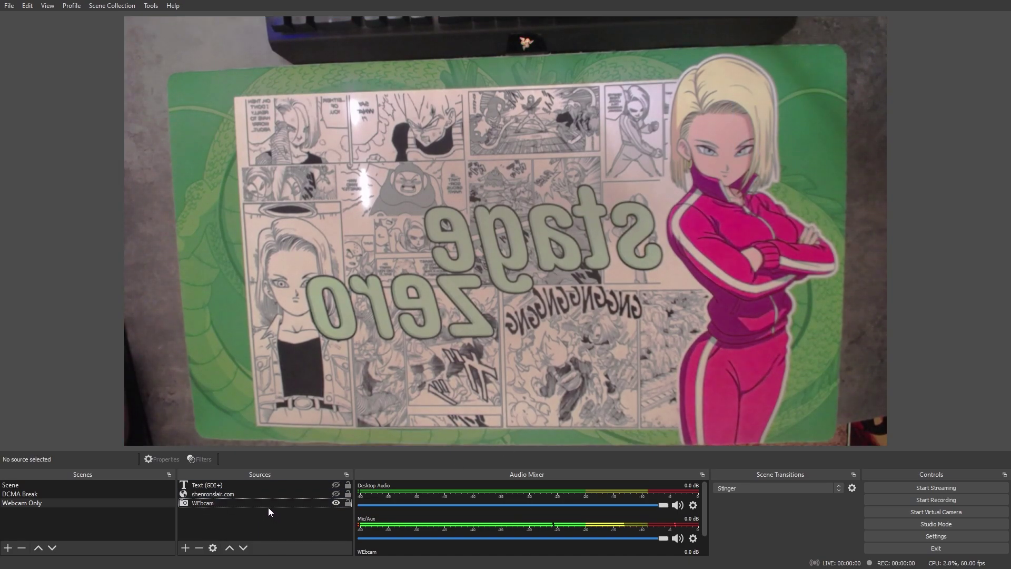
right_click(86, 516)
click(108, 523)
click(491, 300)
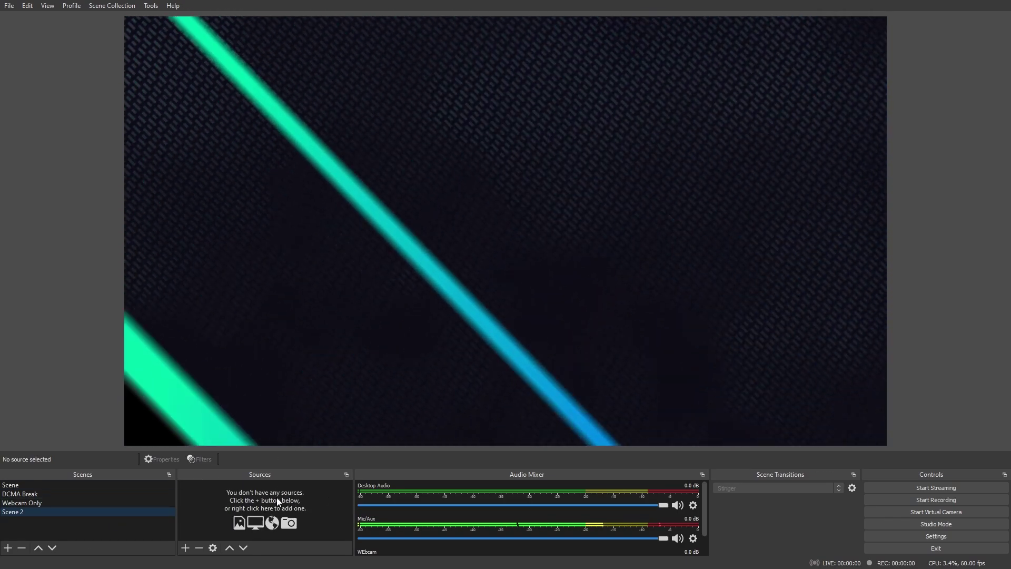
Add Video Capture Device 2 to Scene 2 with the capture device chosen, then reselect Webcam Only.
right_click(277, 496)
mouse_move(323, 425)
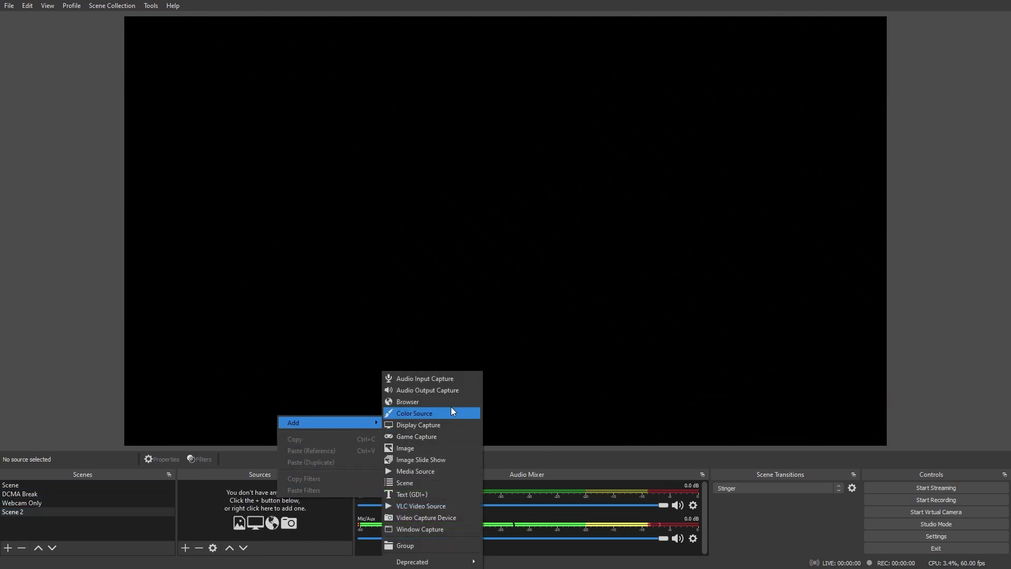
click(431, 513)
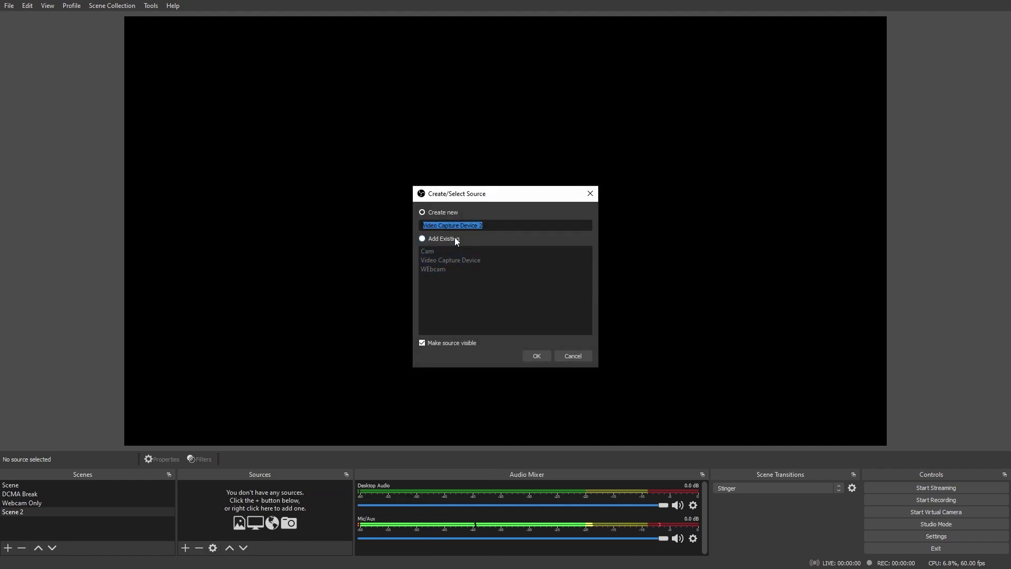
click(535, 354)
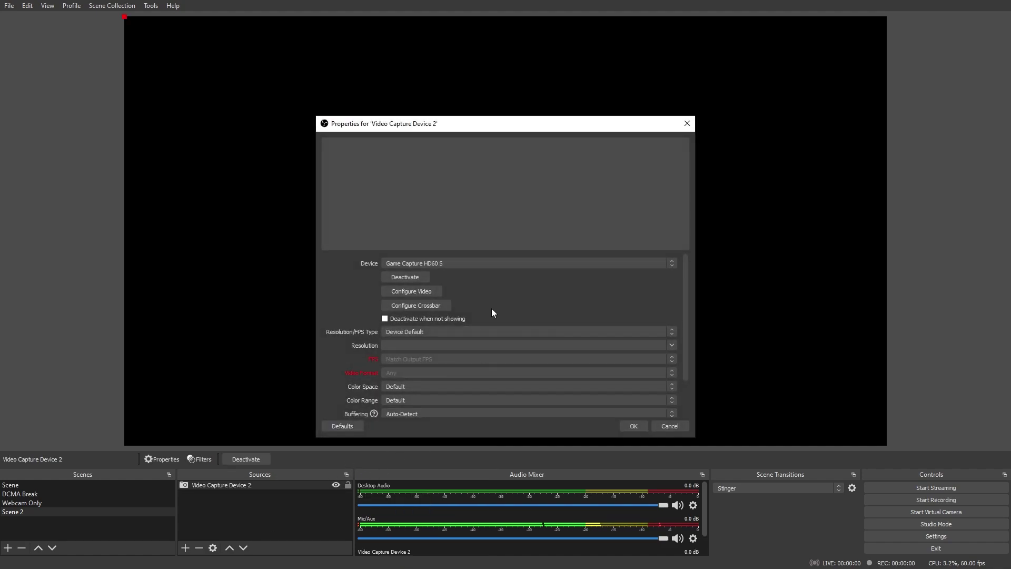
click(427, 263)
click(445, 279)
click(634, 426)
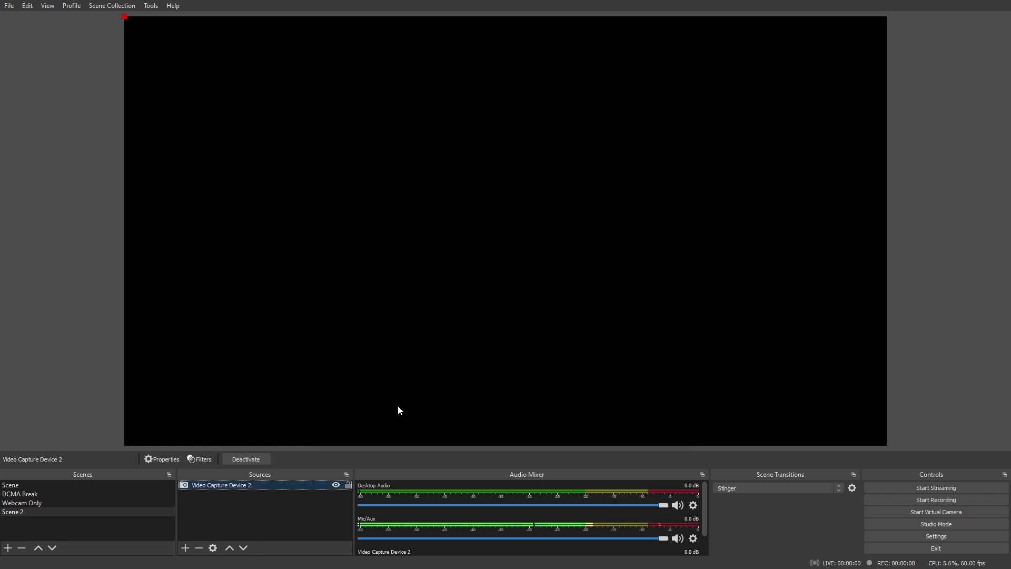
click(276, 536)
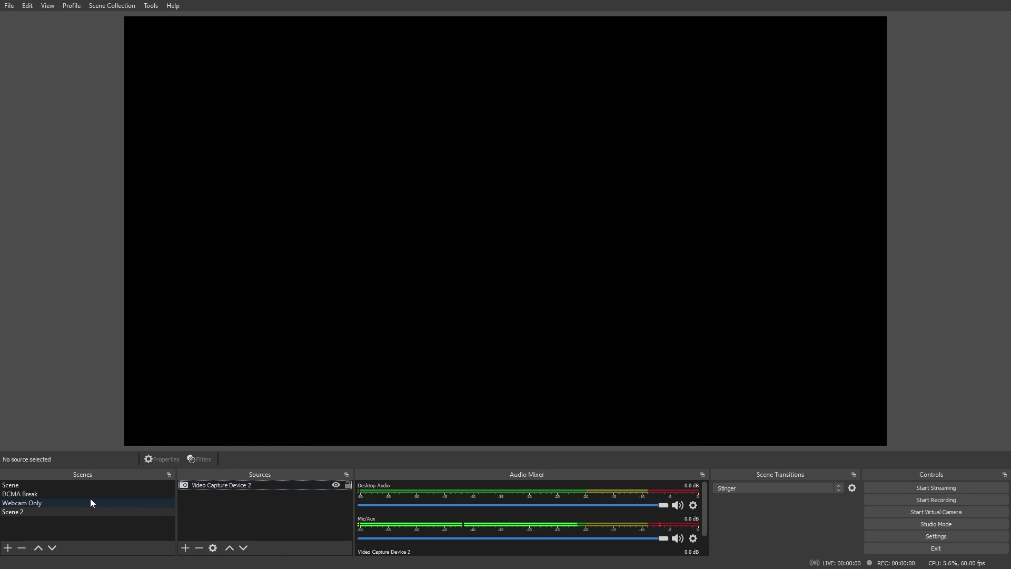
click(54, 503)
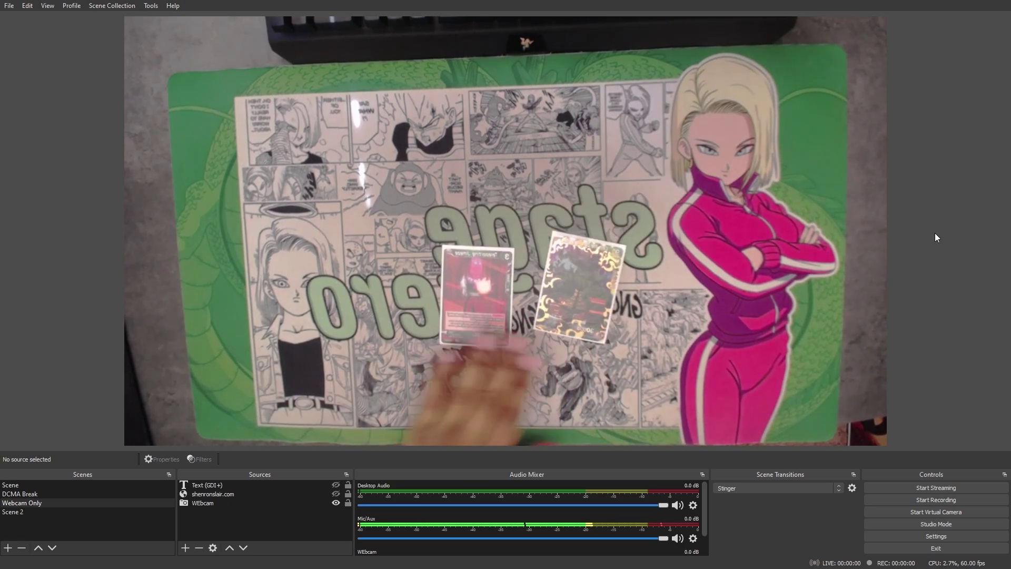
In the WEbcam's Configure Video settings, set Camera Control zoom to 100 and brightness to 126.
double_click(257, 502)
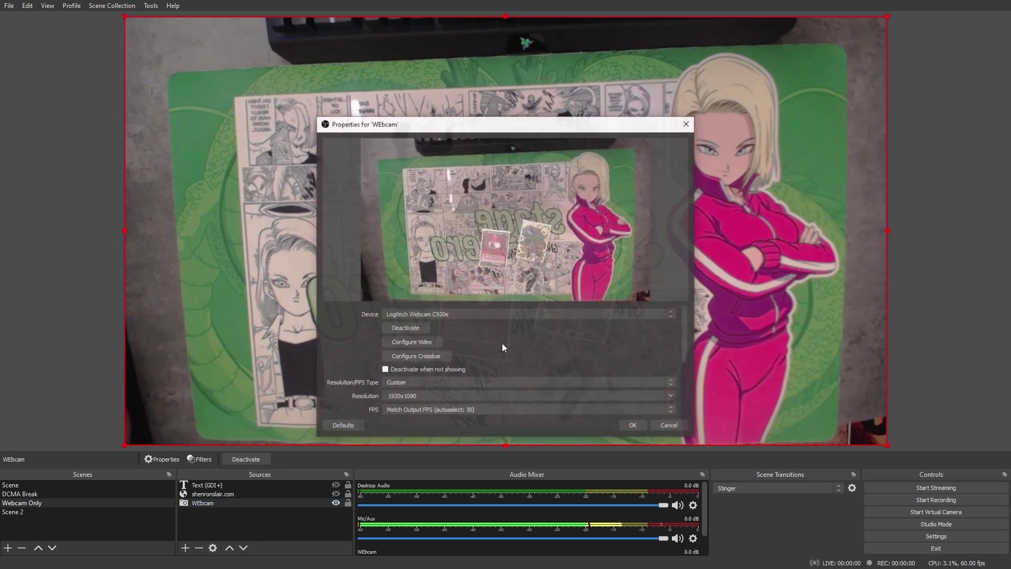
click(413, 341)
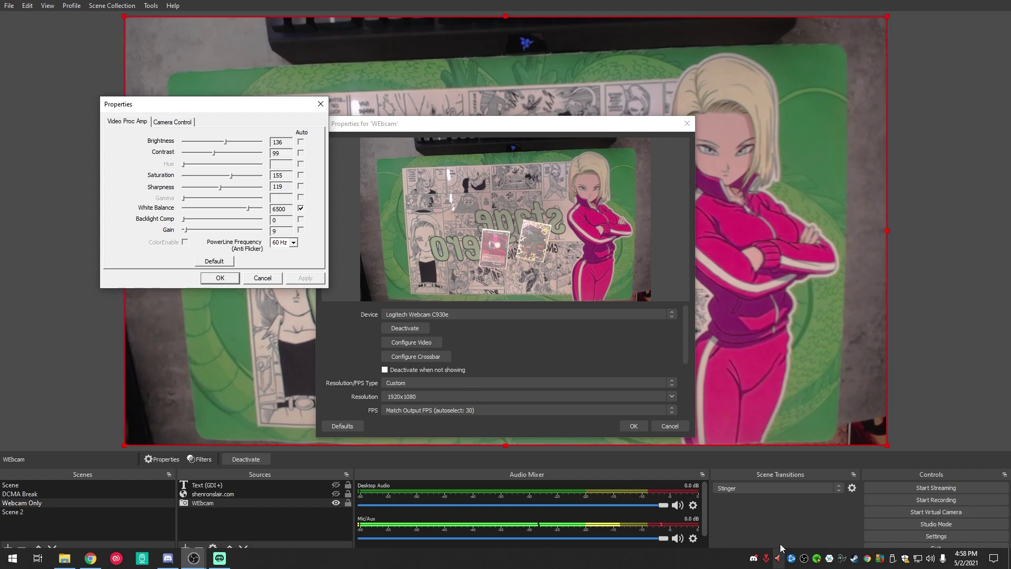
click(174, 122)
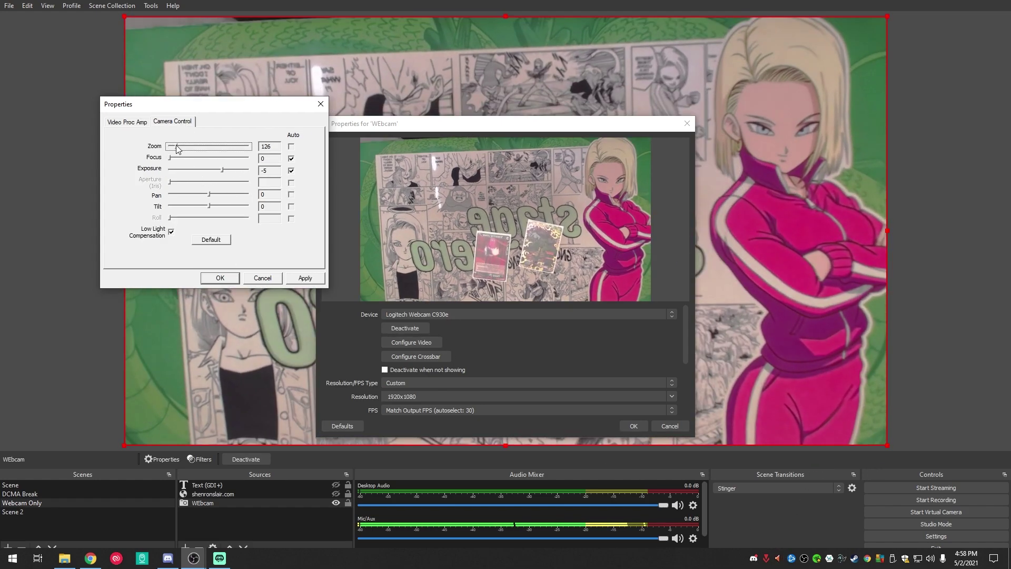
drag(175, 148, 142, 146)
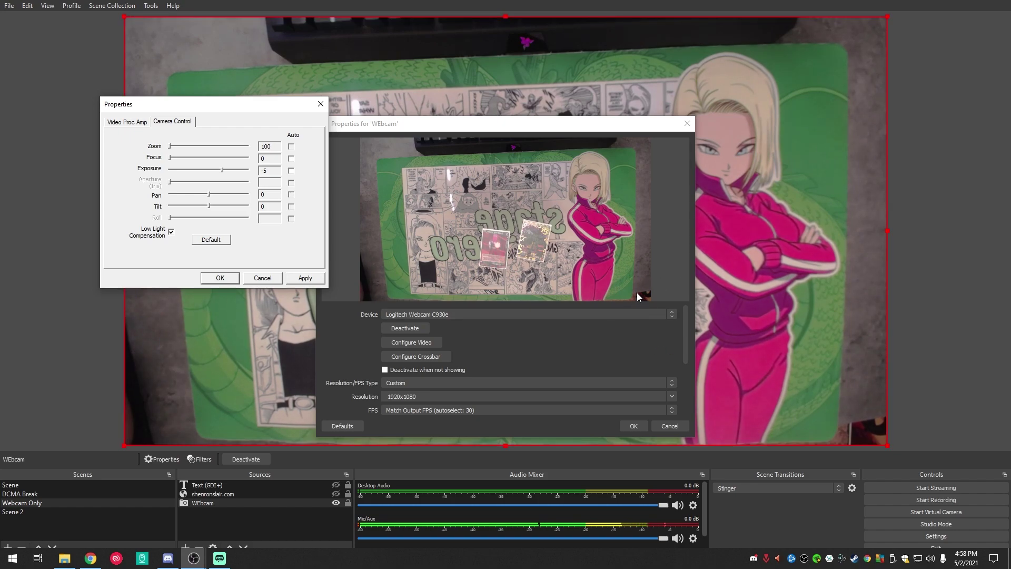
click(127, 122)
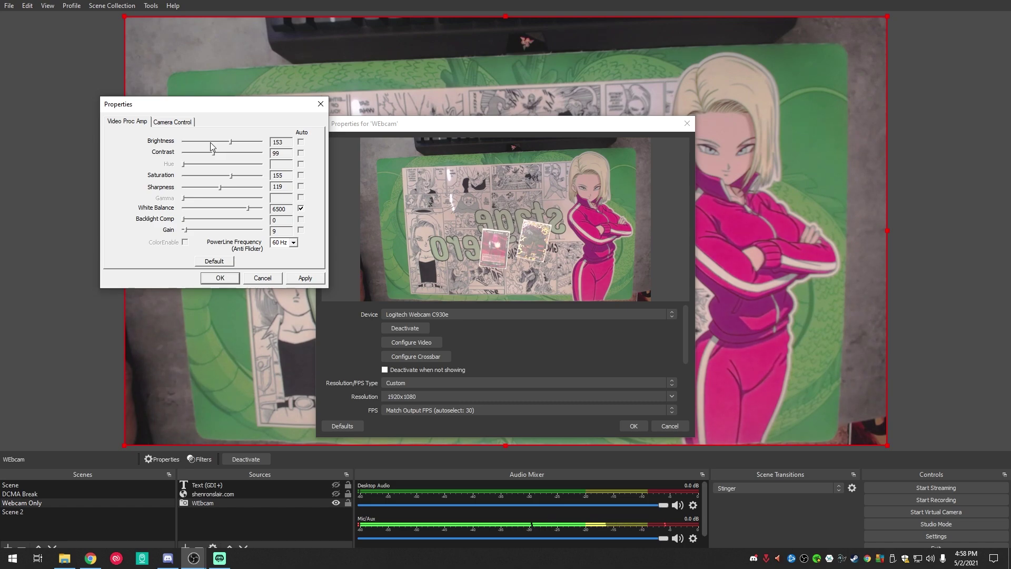
drag(232, 145, 230, 192)
Confirm both webcam settings dialogs and flip the WEbcam source horizontally via Transform.
click(220, 277)
click(633, 425)
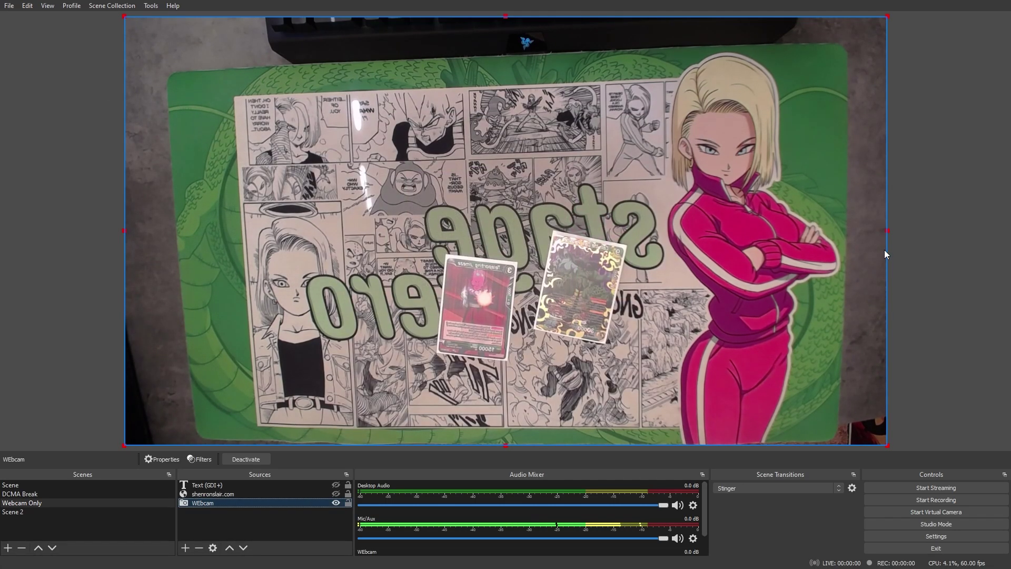
right_click(209, 502)
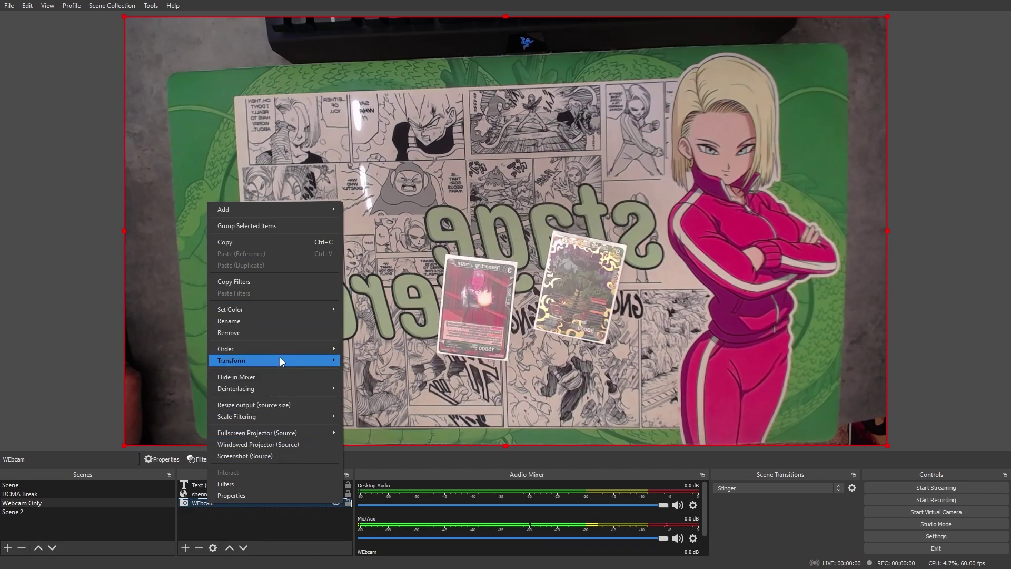
mouse_move(280, 359)
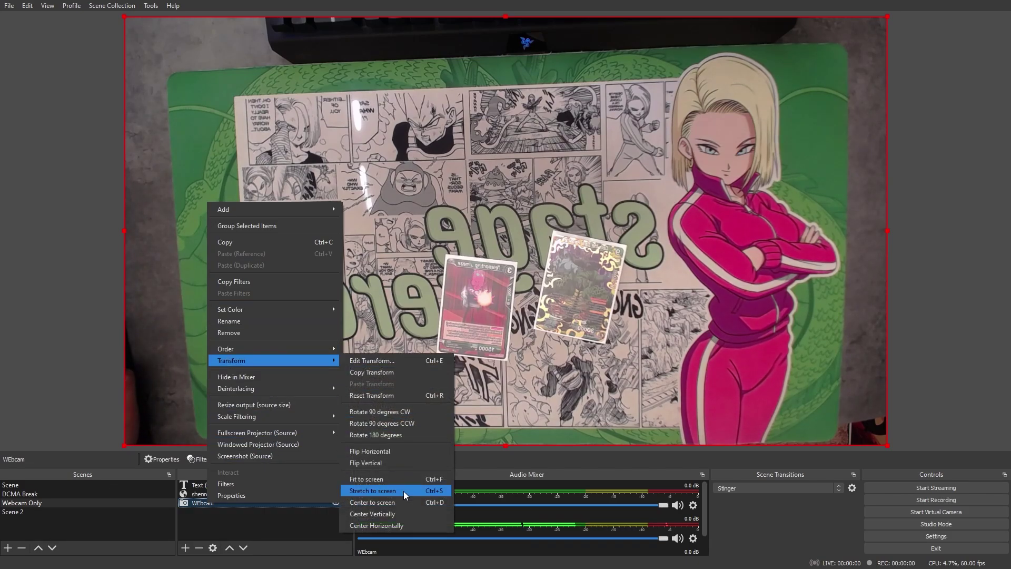
click(400, 453)
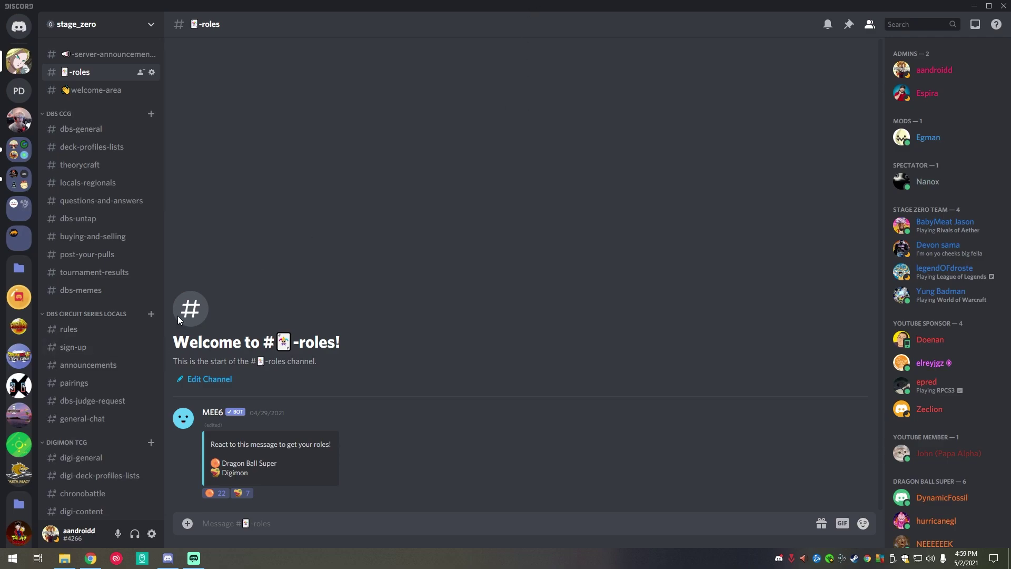
Go to Discord's Voice & Video settings and run Test Video for the Logitech Webcam C930e.
click(152, 533)
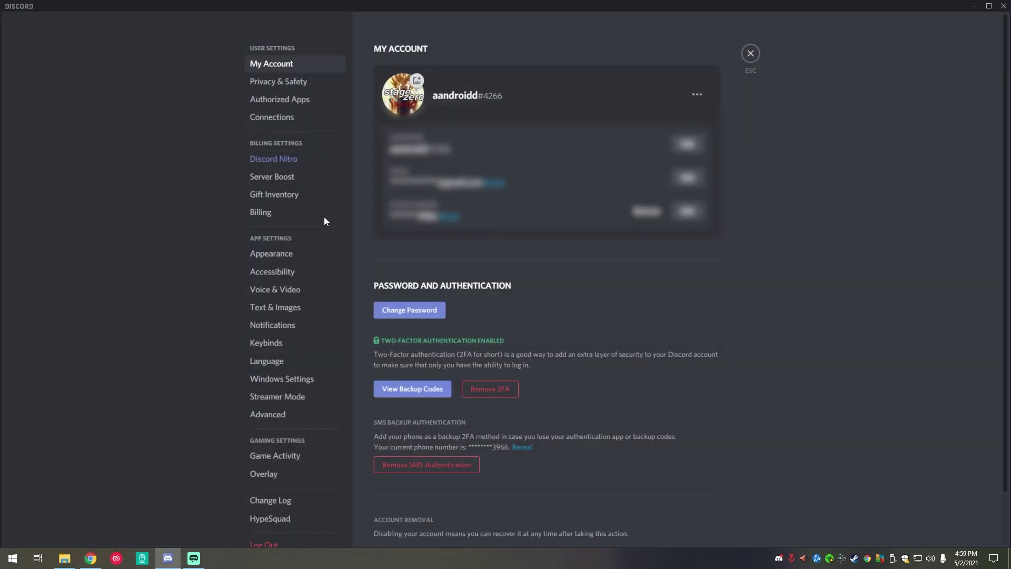
click(255, 289)
scroll(506, 271, down, 3)
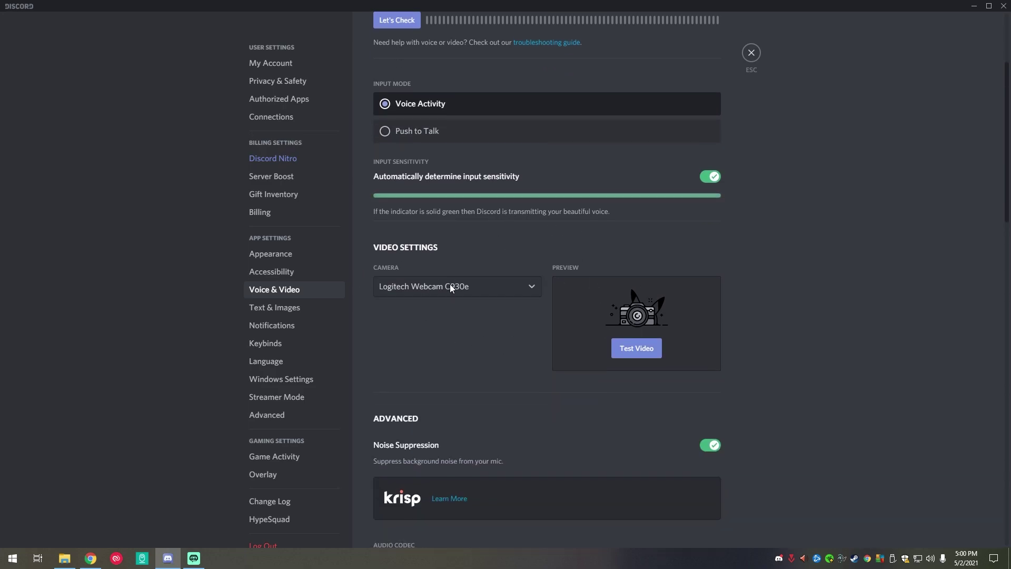
click(637, 348)
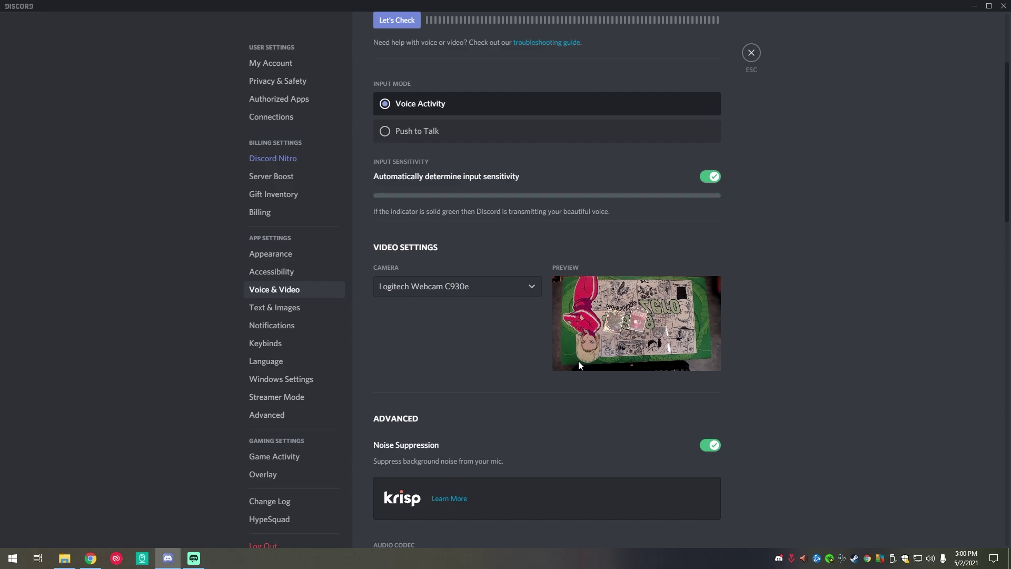
Check the Camera dropdown to confirm Logitech Webcam C930e stays selected.
click(531, 286)
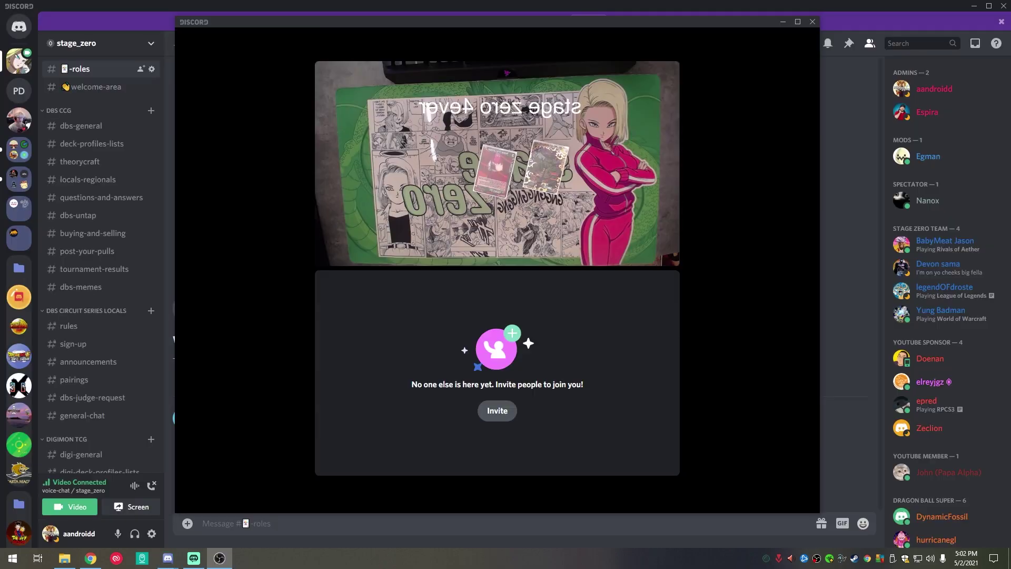
mouse_move(779, 342)
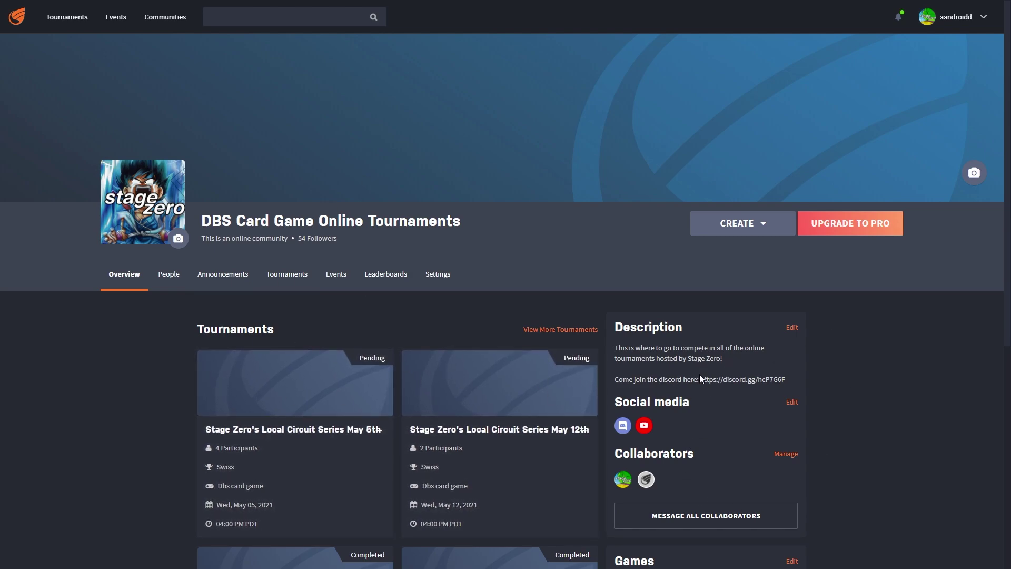
Scroll down the Challonge community page to the Stage Zero tournaments.
scroll(390, 357, down, 3)
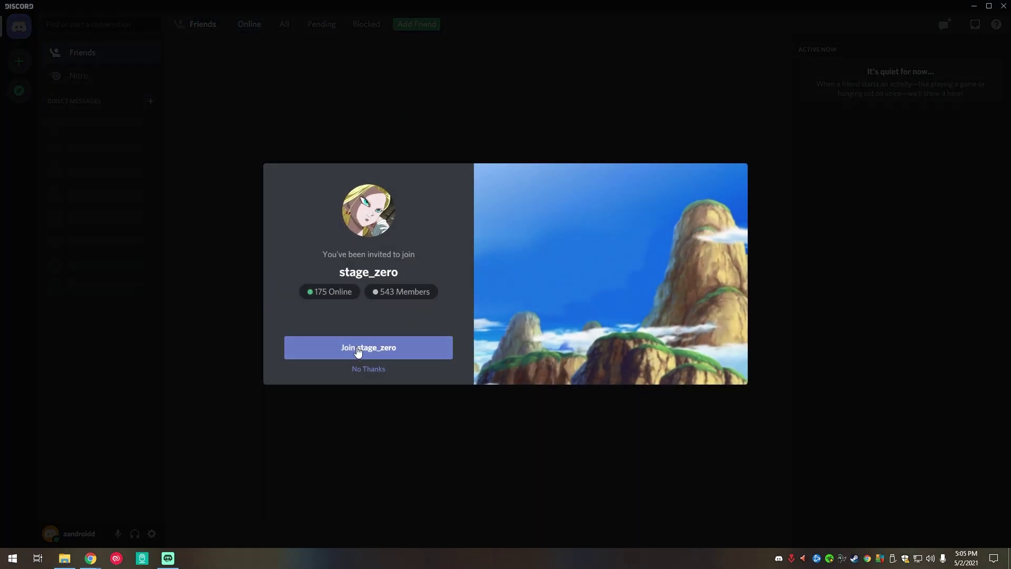
Join stage_zero, retry loading the failed messages, and go to #welcome-area.
click(383, 352)
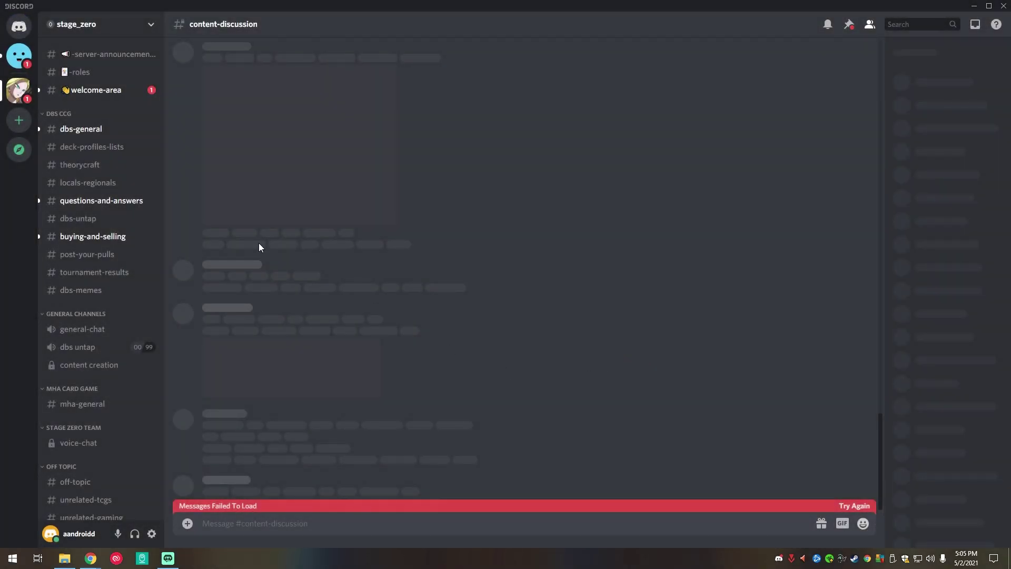
click(854, 507)
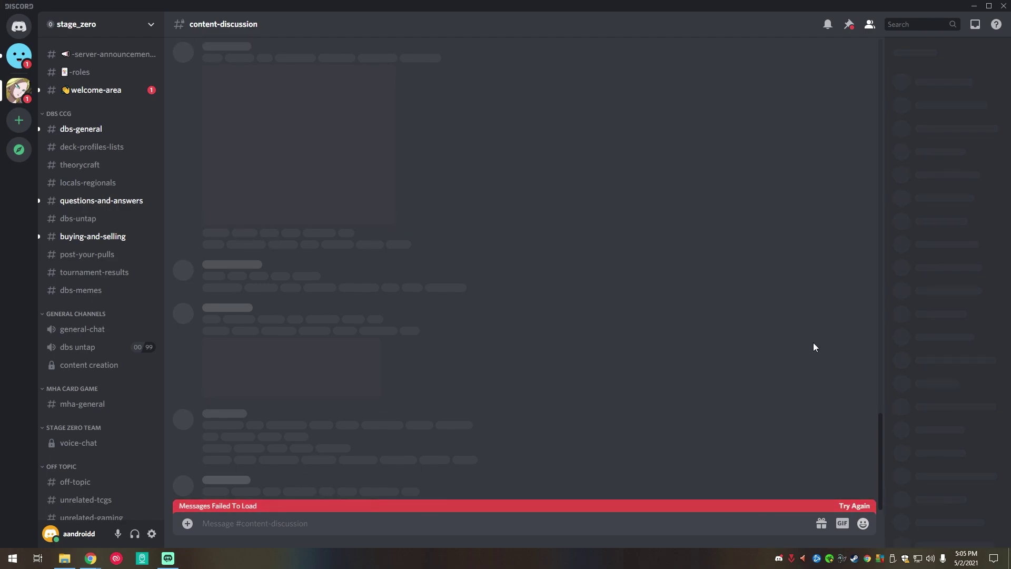
click(95, 90)
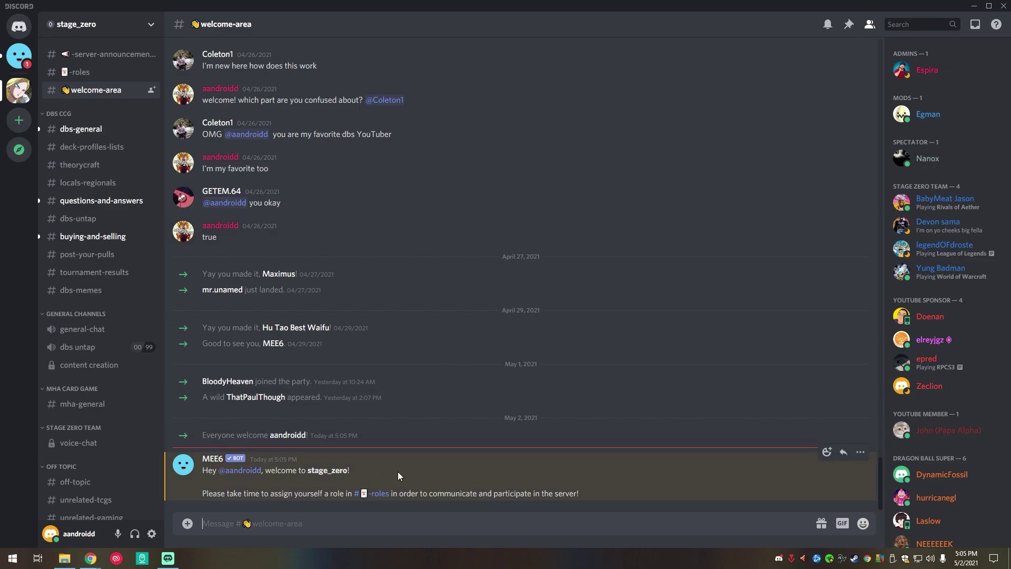
In the -roles channel, add the Dragon Ball reaction to claim the Dragon Ball Super role.
click(380, 493)
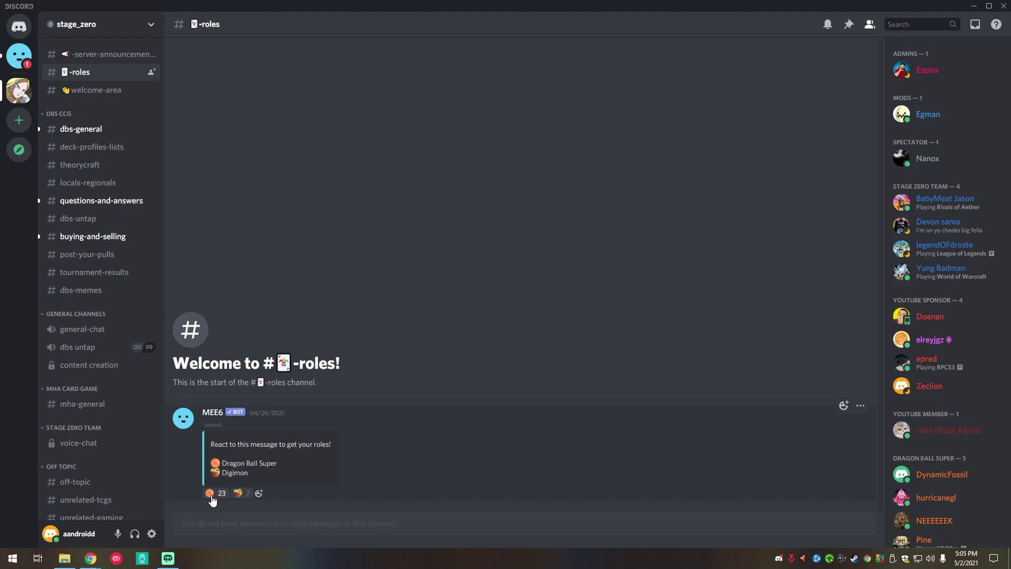
mouse_move(213, 497)
scroll(88, 430, down, 3)
scroll(84, 165, up, 2)
scroll(150, 463, down, 2)
click(213, 495)
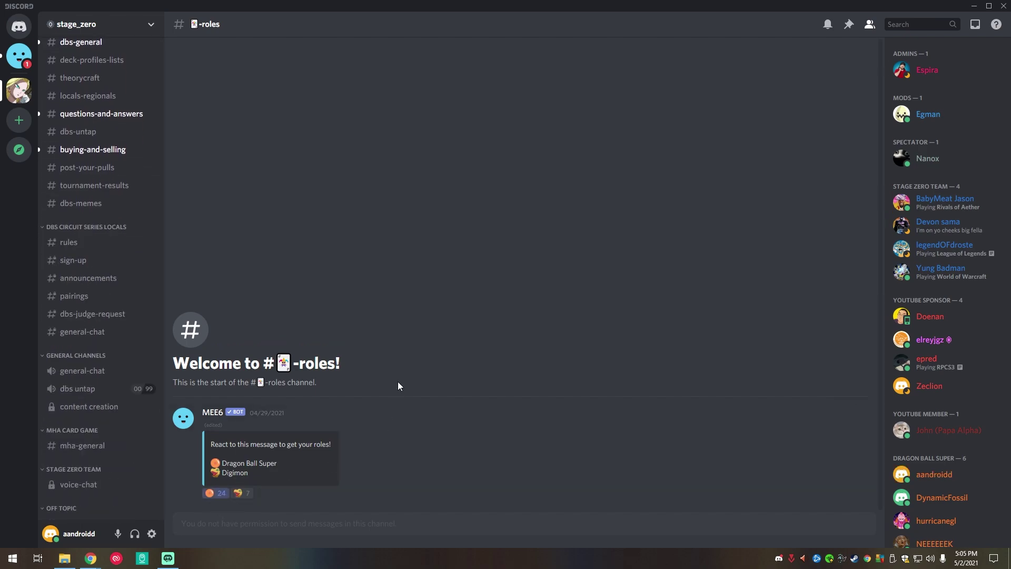
scroll(116, 311, up, 3)
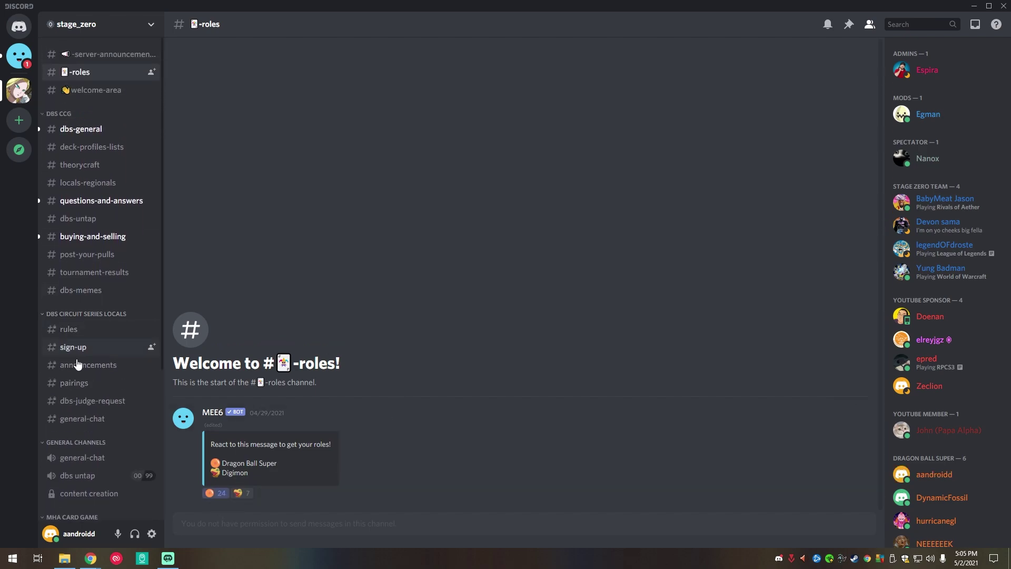
click(219, 495)
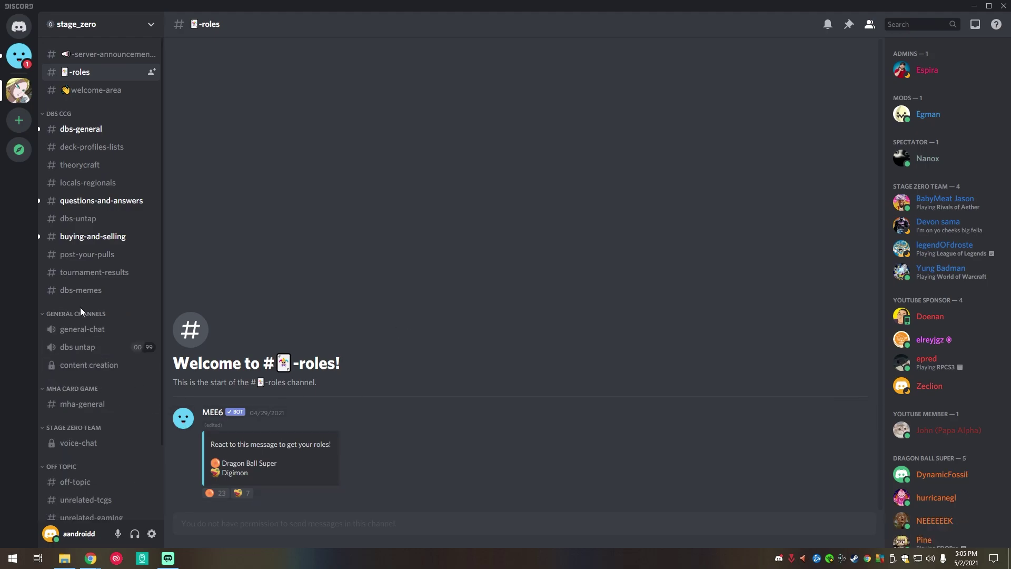
click(218, 495)
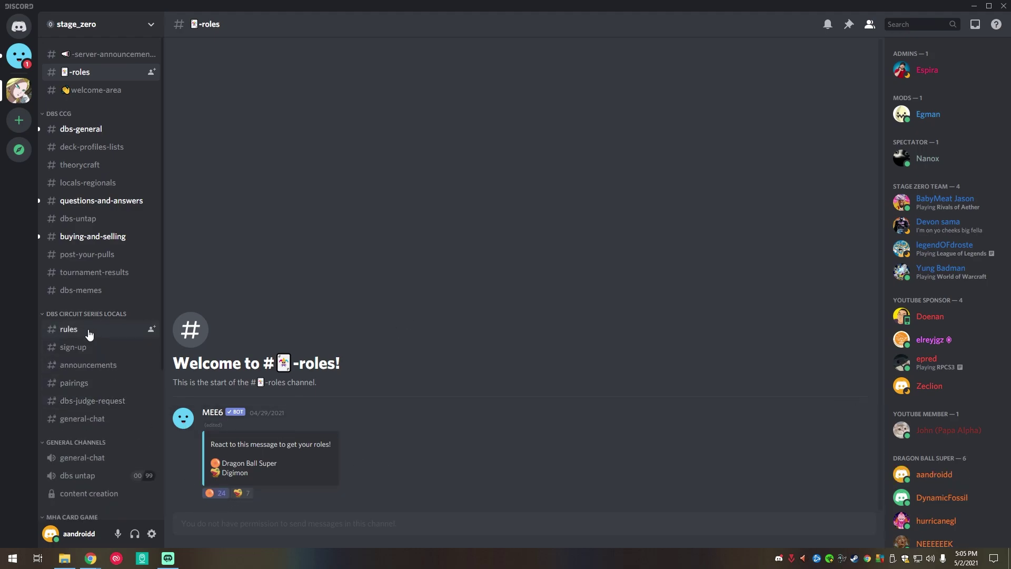
Visit rules, sign-up, announcements, pairings, dbs-judge-request and general-chat, then the MEE6 DM.
click(93, 331)
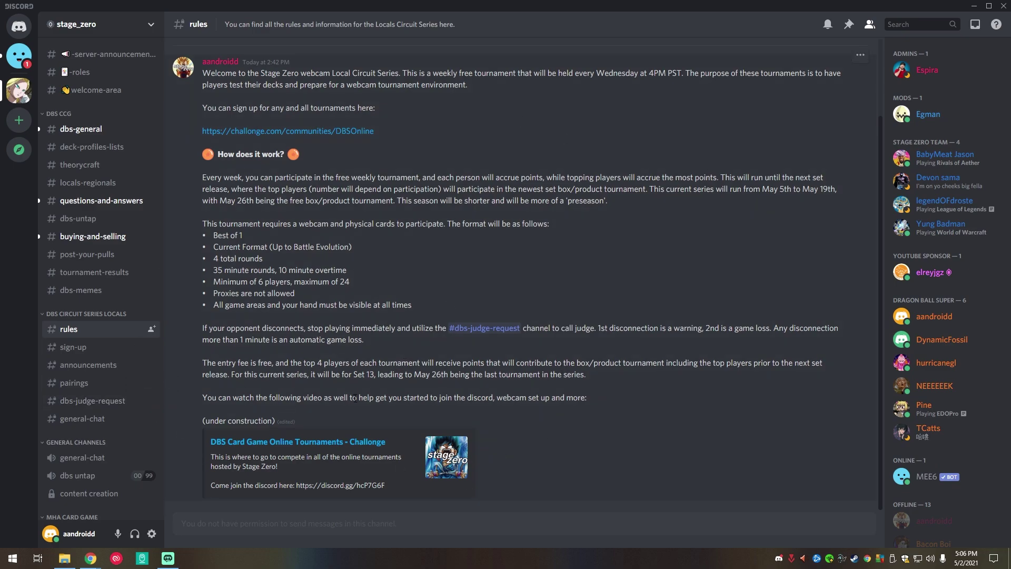
click(73, 347)
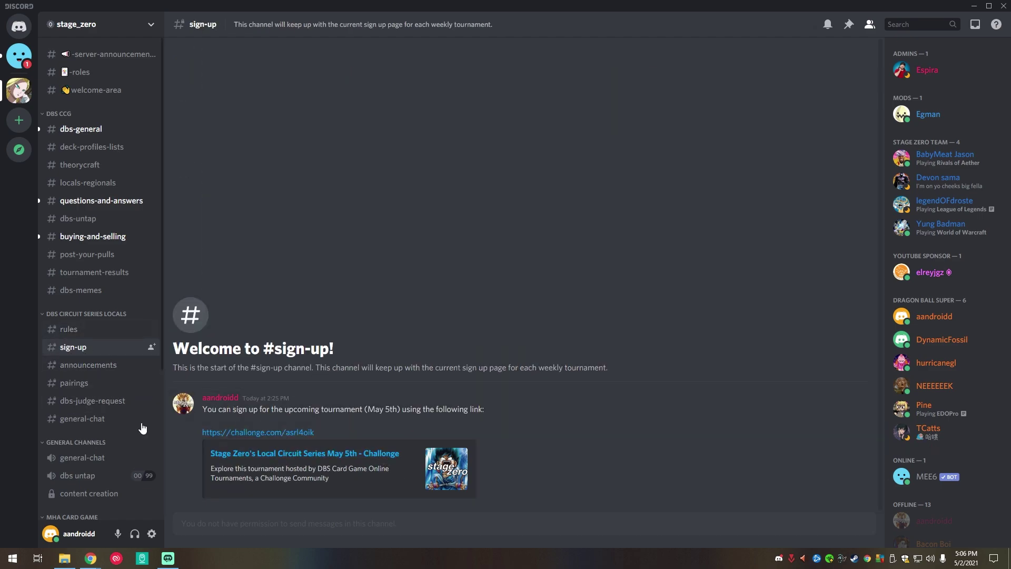
click(84, 365)
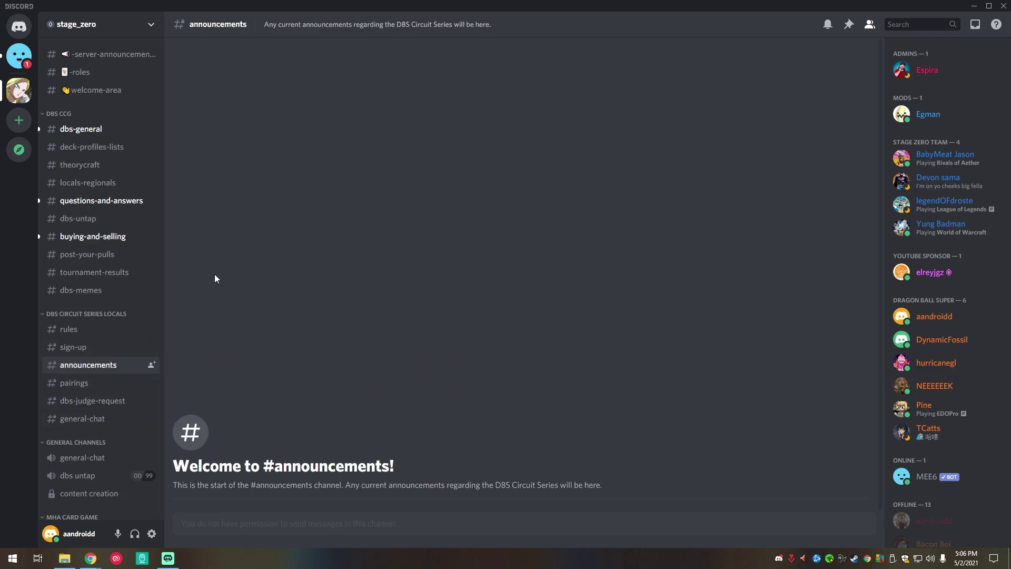
click(68, 383)
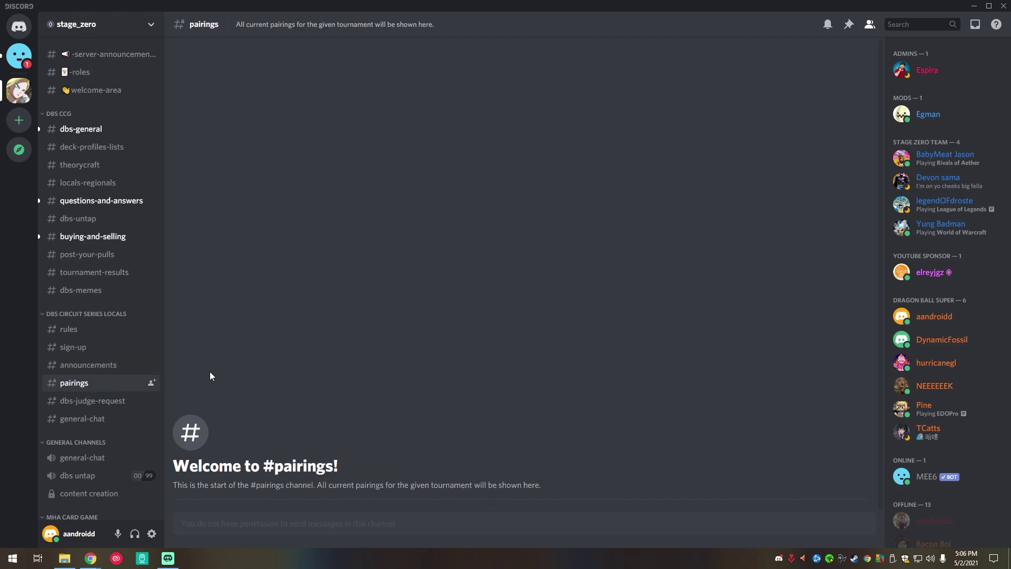
click(87, 400)
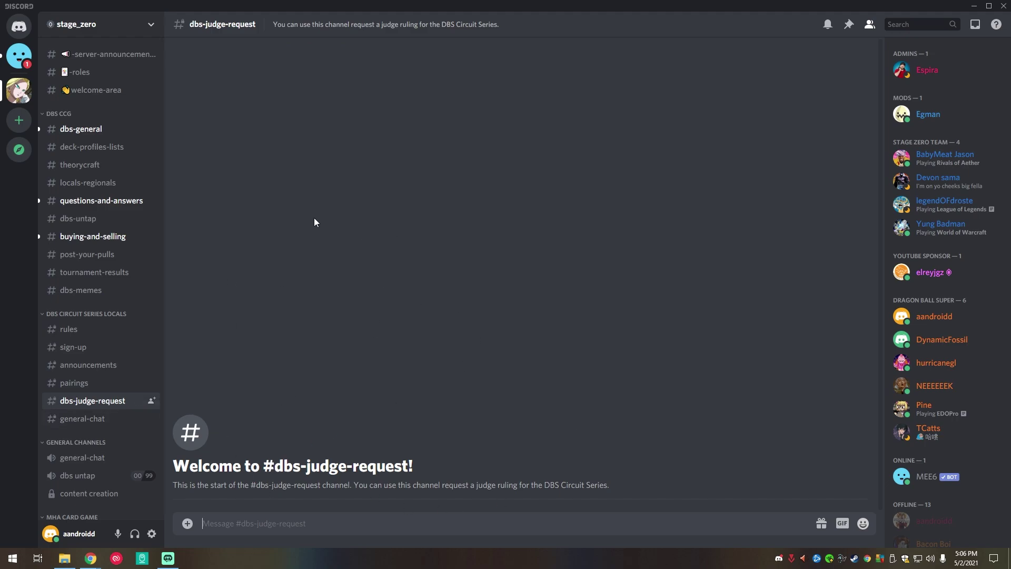
click(58, 418)
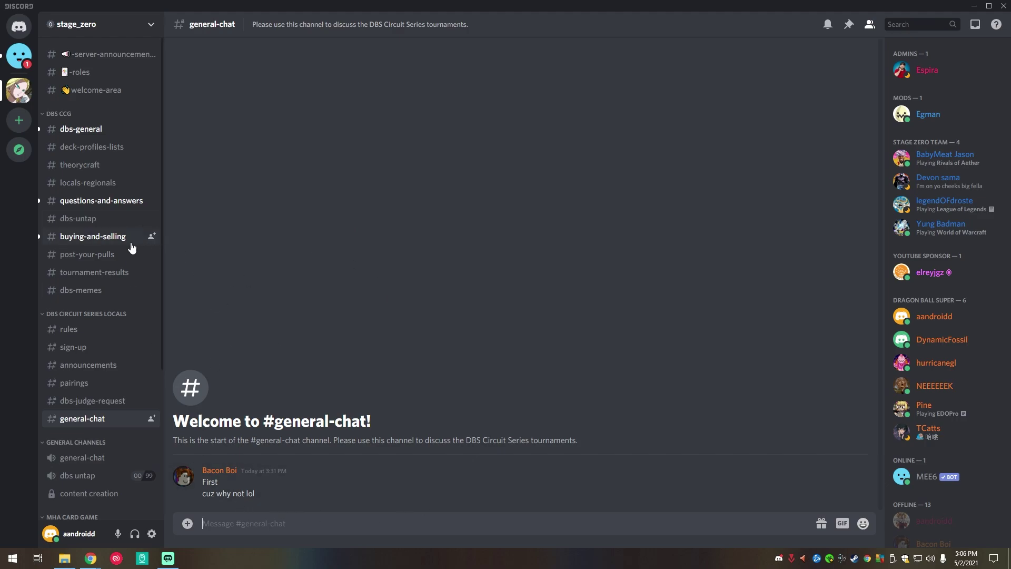
click(21, 57)
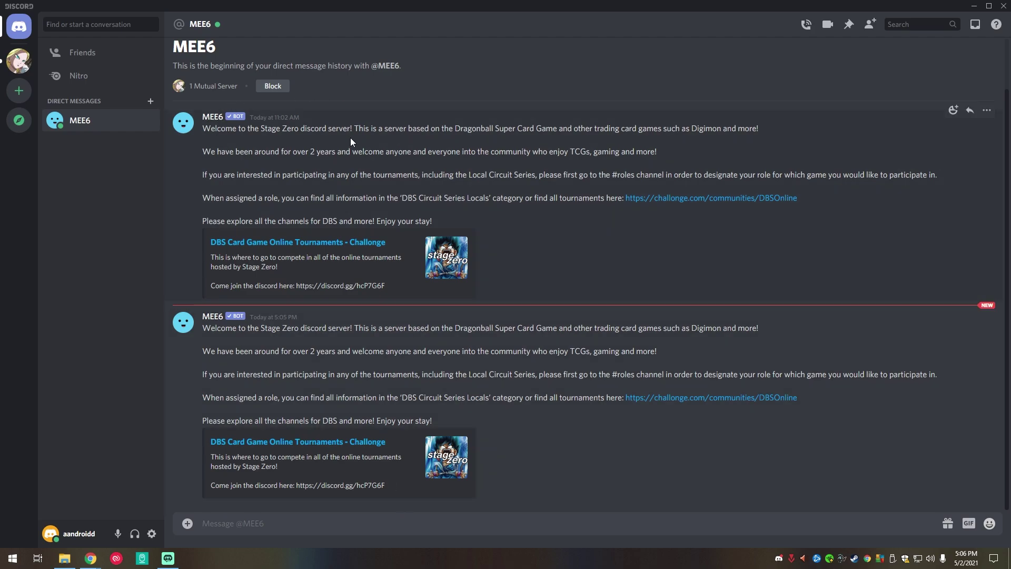
Highlight and clear the MEE6 message text, then return to stage_zero and scroll its channels.
drag(249, 127, 519, 311)
click(583, 415)
click(21, 68)
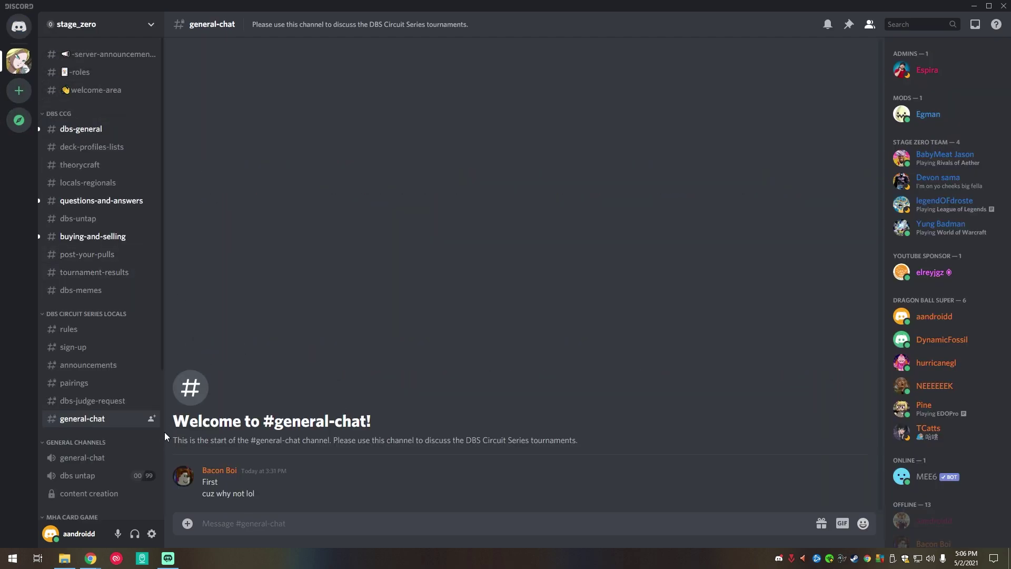
scroll(99, 435, down, 4)
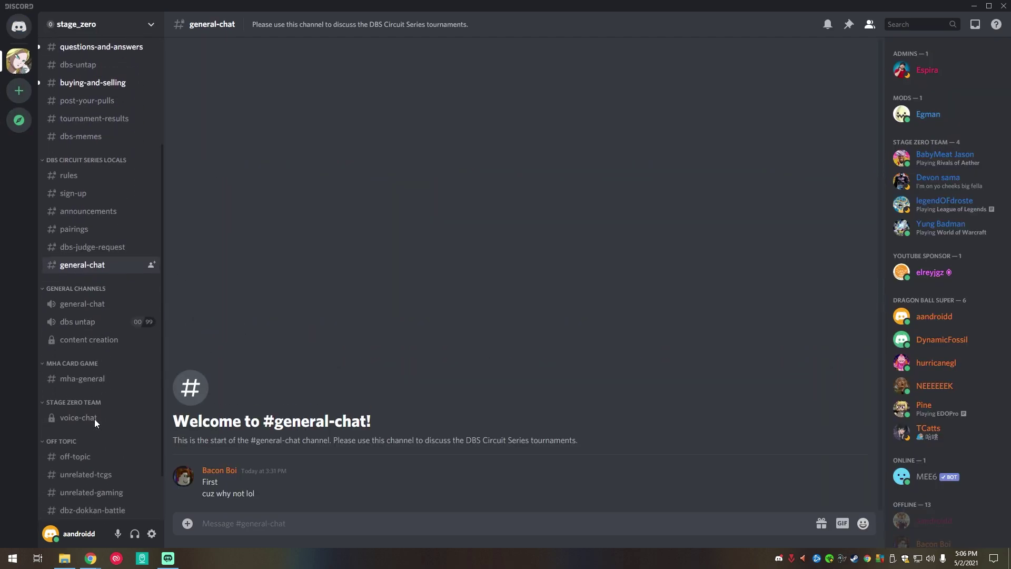
scroll(94, 418, down, 1)
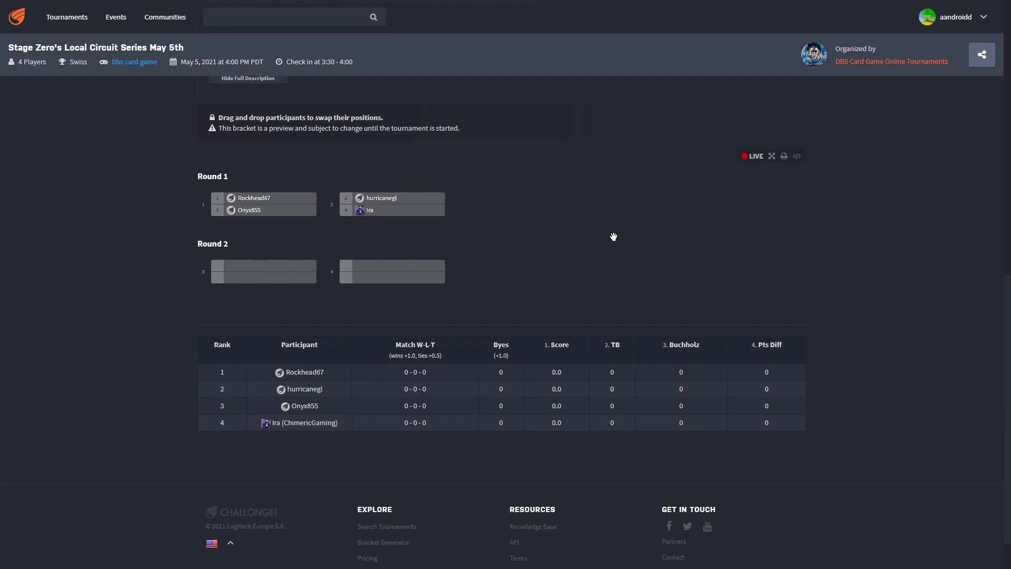
scroll(529, 242, up, 10)
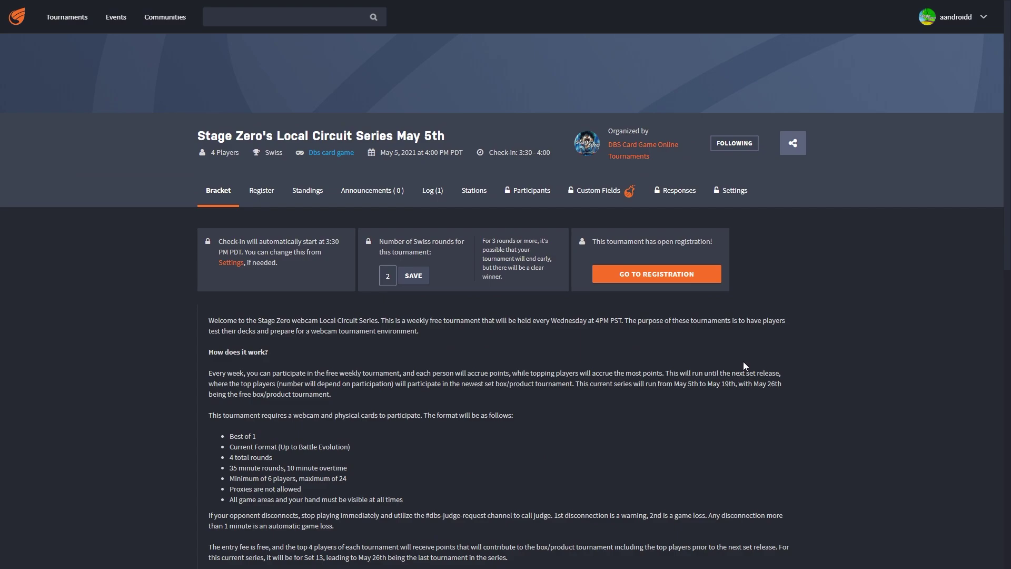